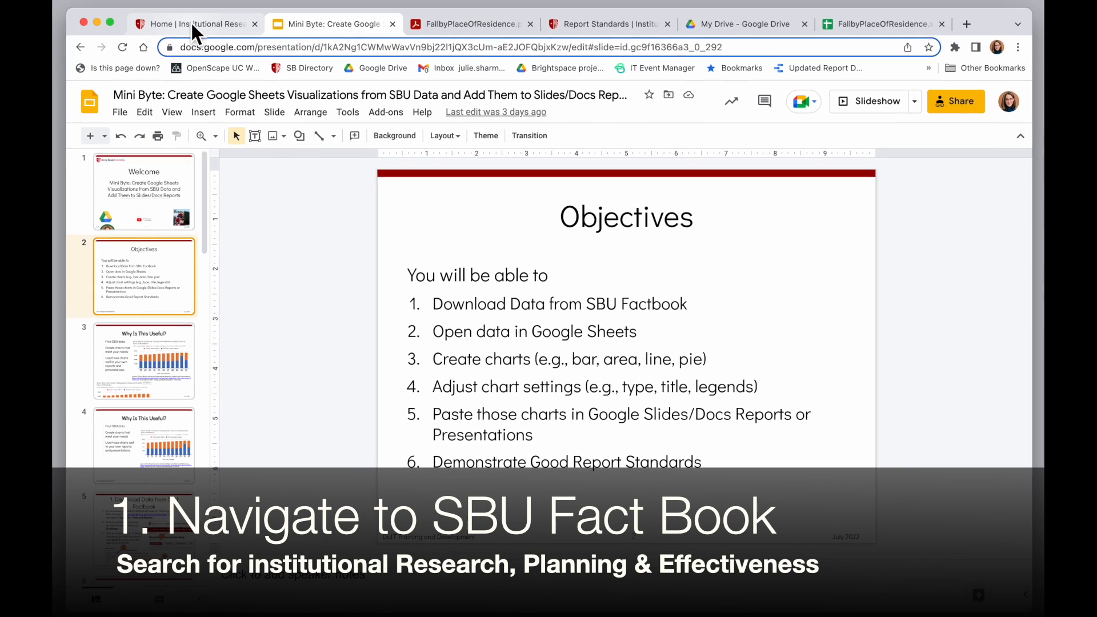
Search the web for "institutional research stony brook" and open the Institutional Research, Planning & Effectiveness home page.
{"action": "left_click", "coordinate": [194, 23]}
{"action": "left_click", "coordinate": [302, 48]}
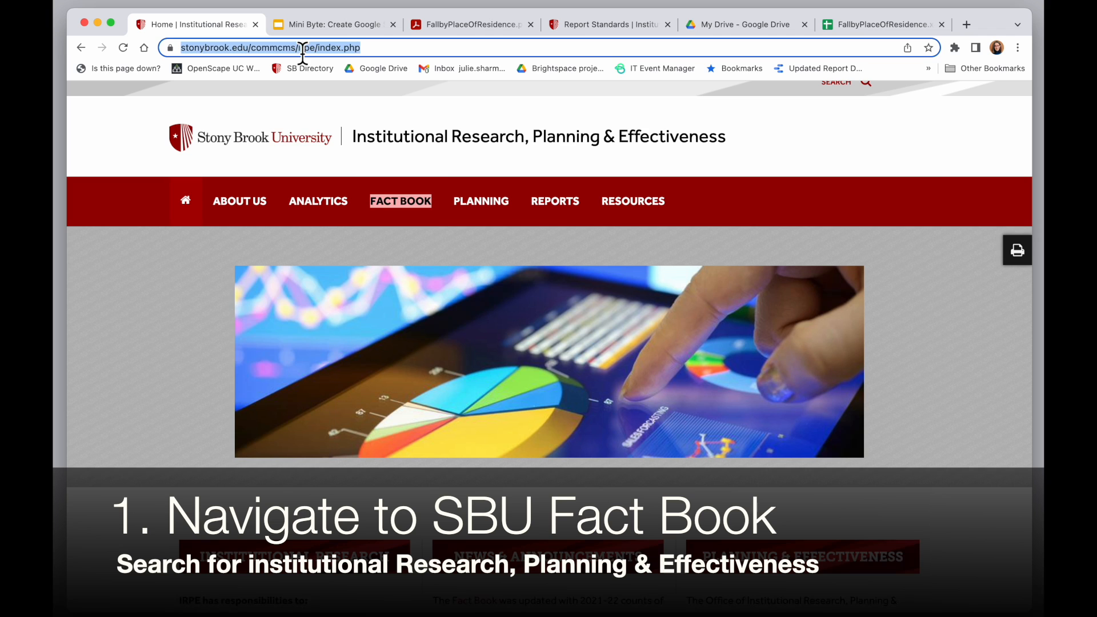
{"action": "type", "text": "inst"}
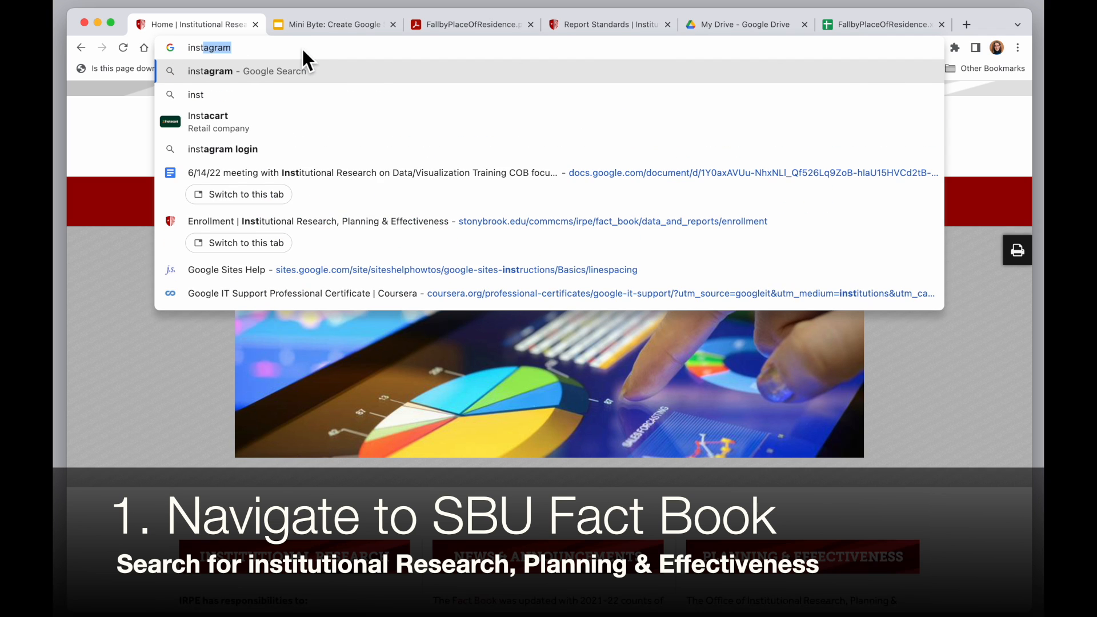
{"action": "type", "text": "itutional resear"}
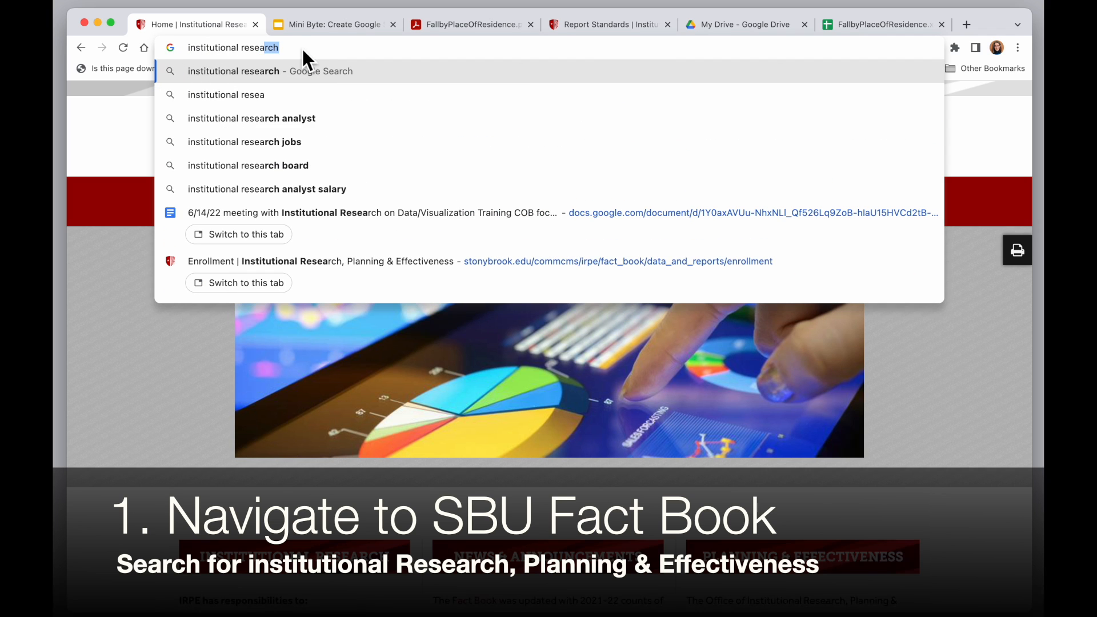
{"action": "type", "text": "ch stony brook"}
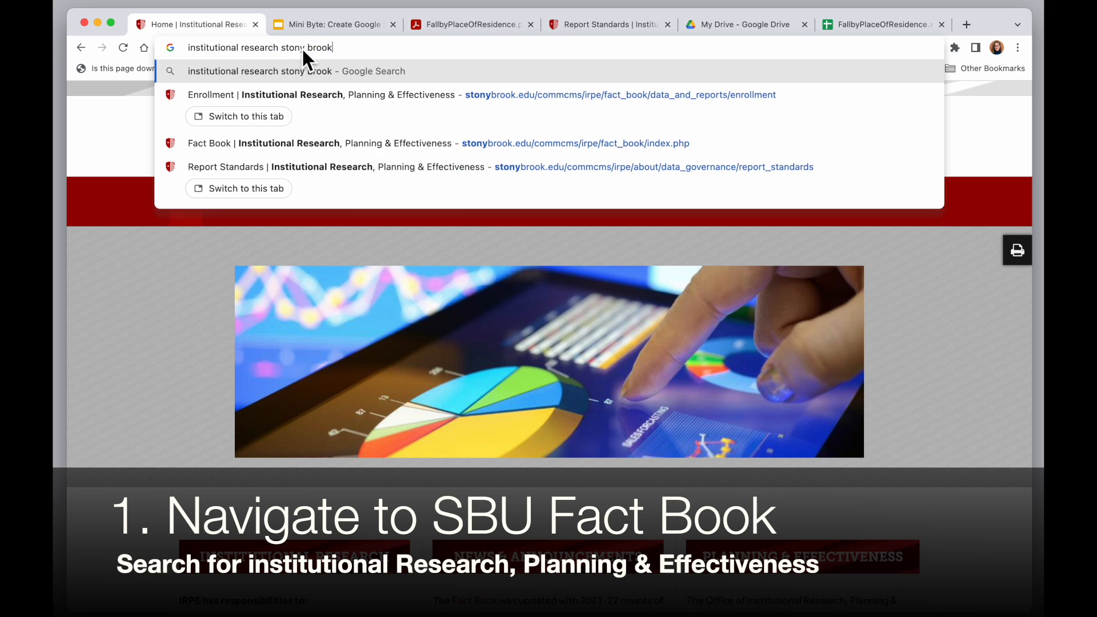
{"action": "key", "text": "Return"}
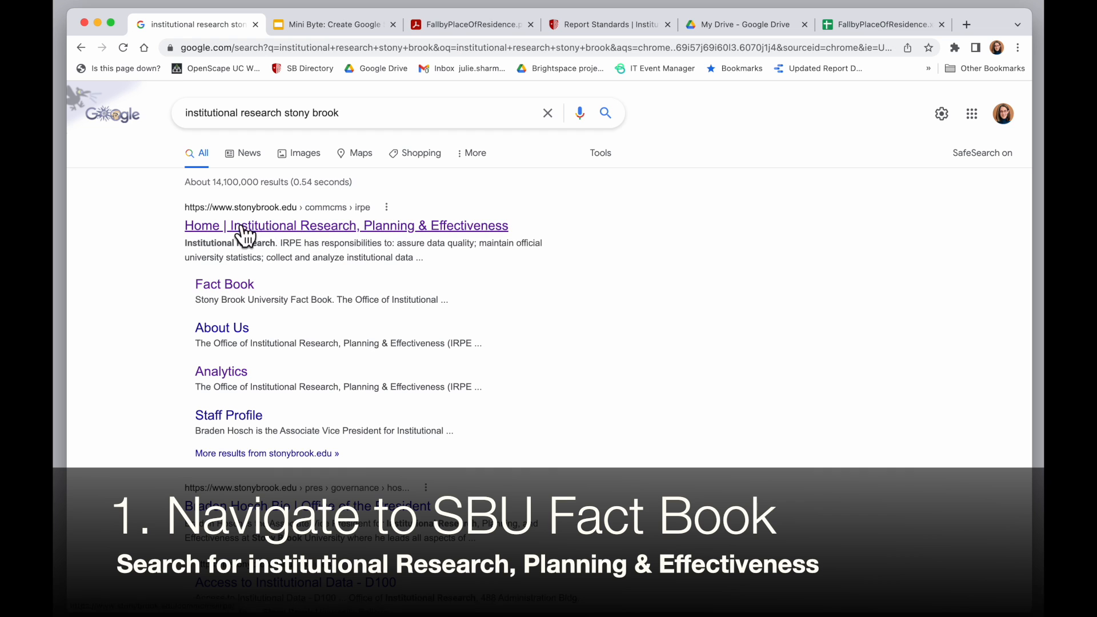
{"action": "left_click", "coordinate": [314, 232]}
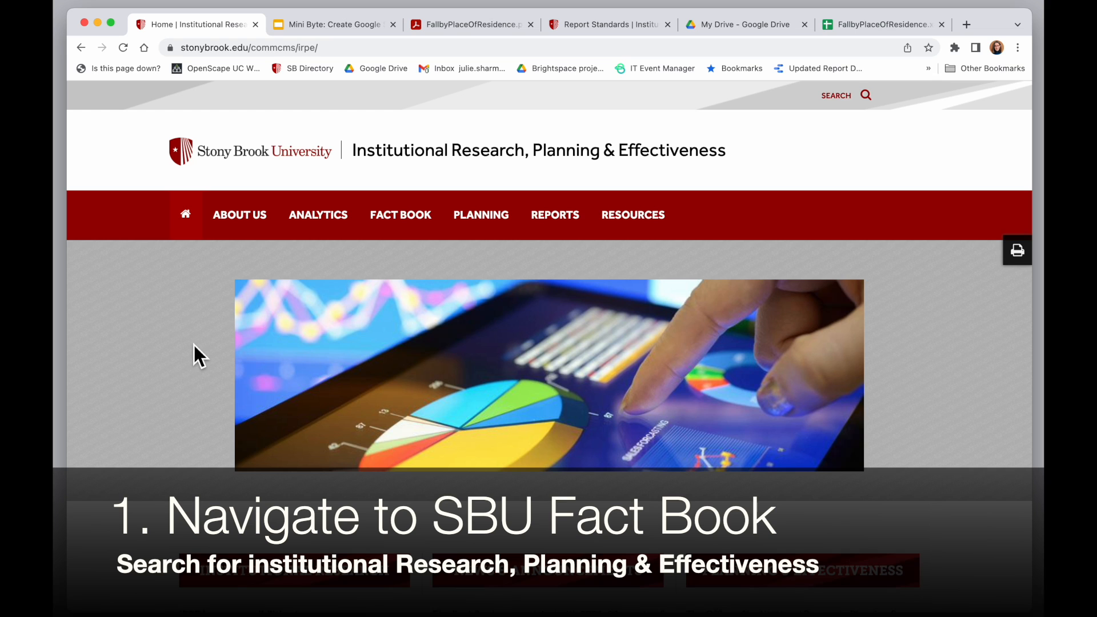
Go to the Fact Book's Data and Reports section and open its Enrollment page at the Headcount Enrollment reports.
{"action": "left_click", "coordinate": [403, 223]}
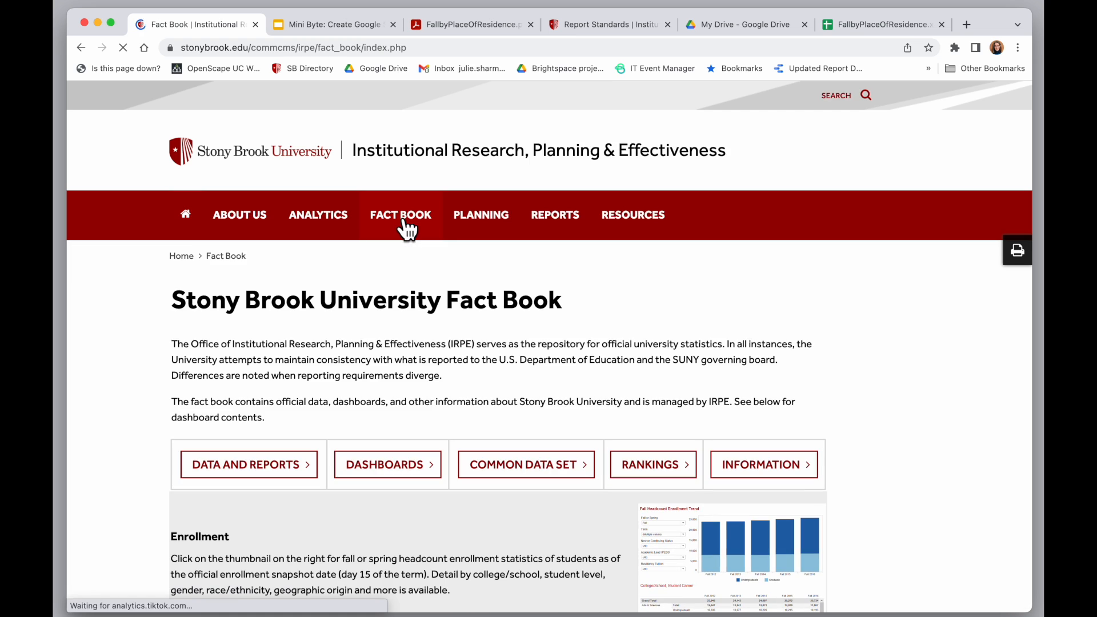
{"action": "scroll", "coordinate": [426, 337], "scroll_direction": "down", "scroll_amount": 4}
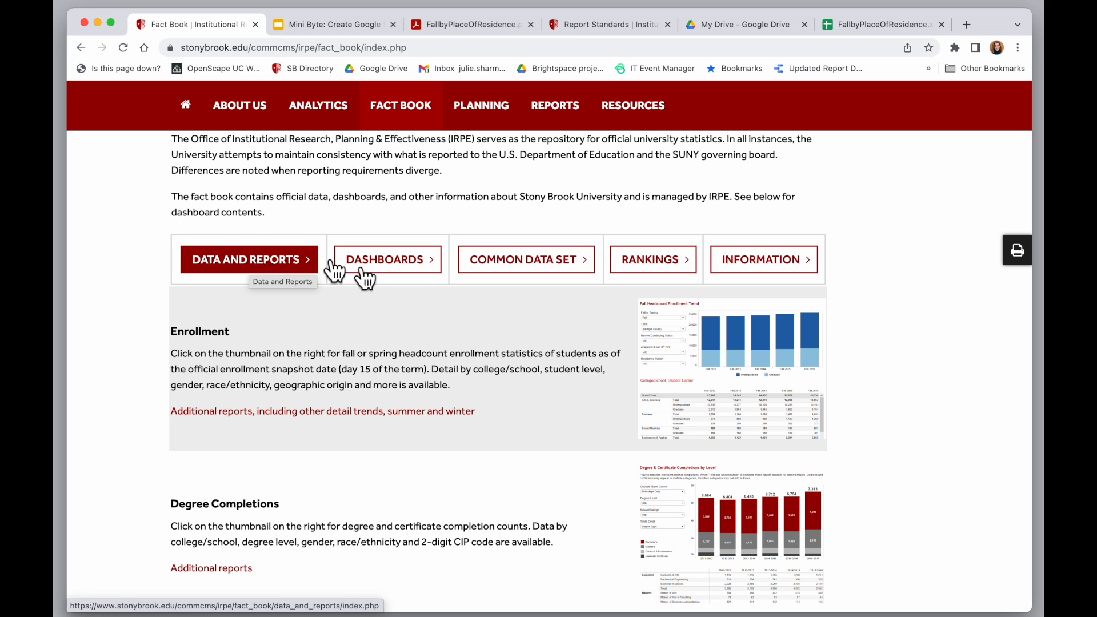
{"action": "left_click", "coordinate": [249, 273]}
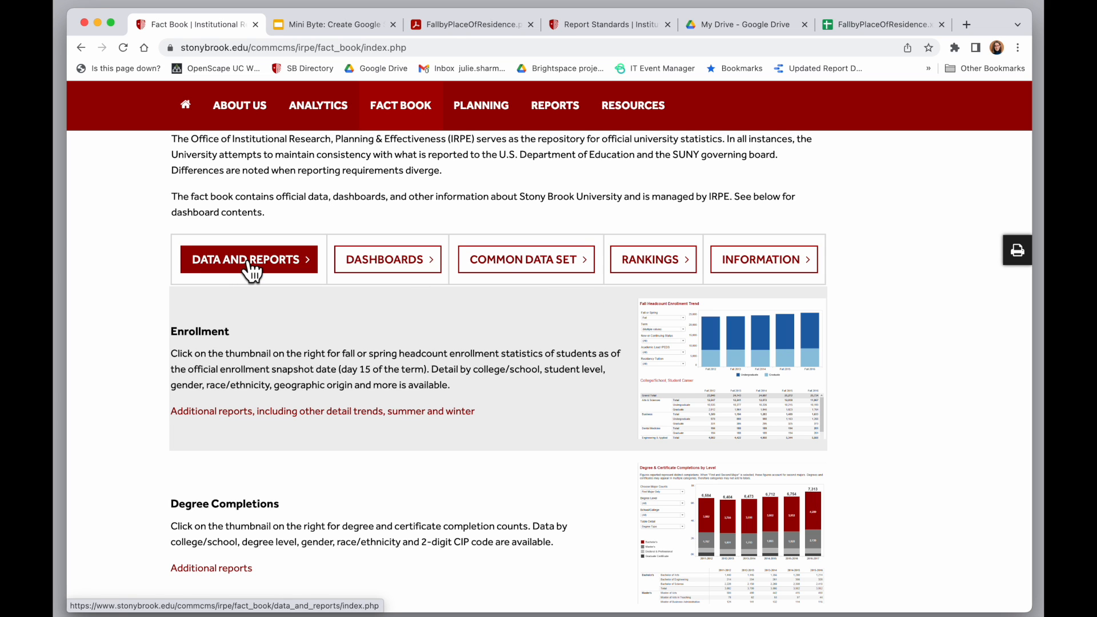
{"action": "scroll", "coordinate": [361, 409], "scroll_direction": "down", "scroll_amount": 3}
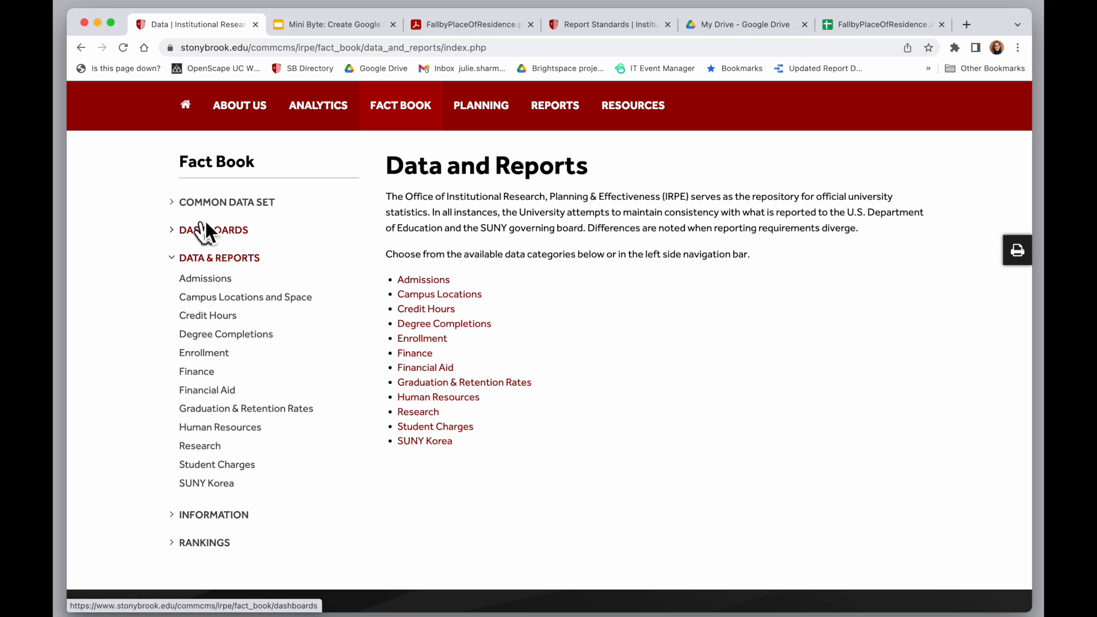
{"action": "left_click", "coordinate": [203, 354]}
{"action": "scroll", "coordinate": [353, 497], "scroll_direction": "down", "scroll_amount": 3}
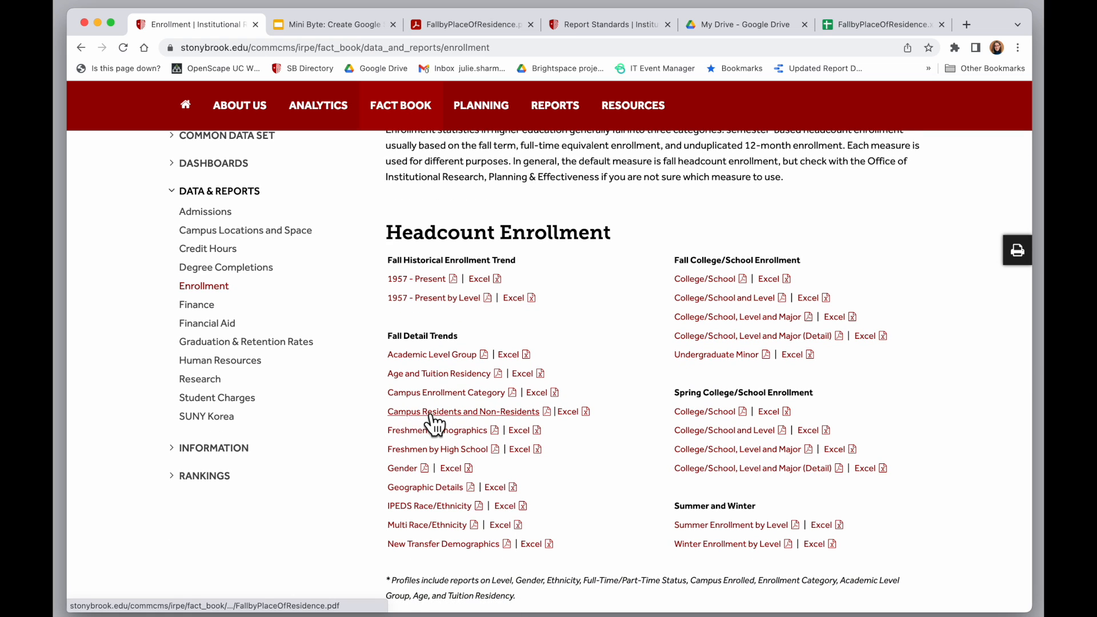
View the Campus Residents and Non-Residents report as a PDF, return to the Enrollment page and download its Excel version.
{"action": "left_click", "coordinate": [516, 412]}
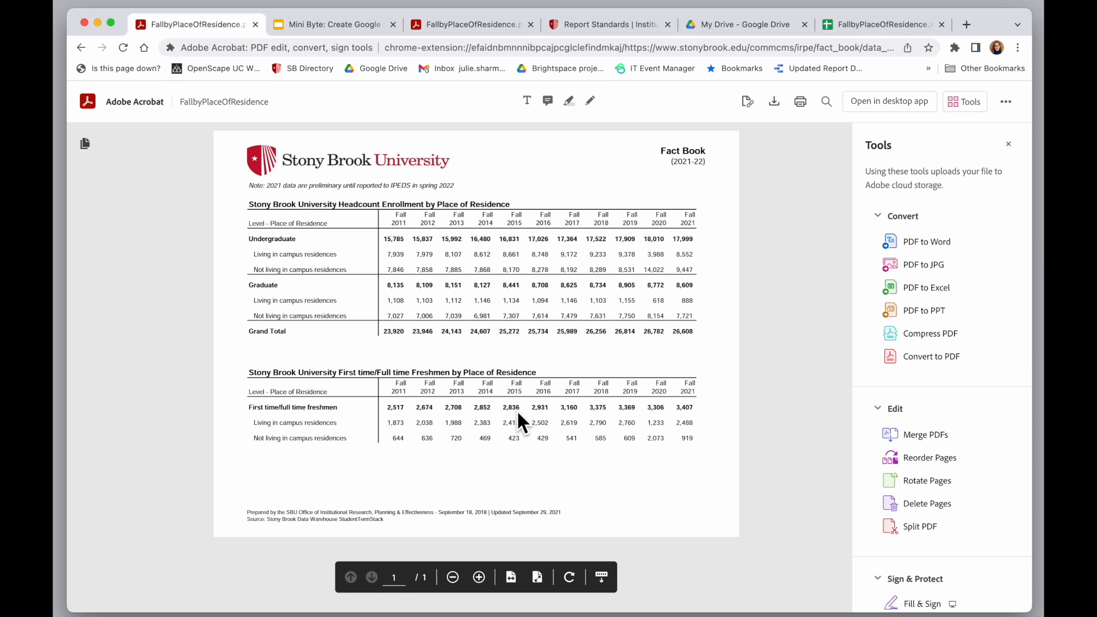
{"action": "left_click", "coordinate": [82, 48]}
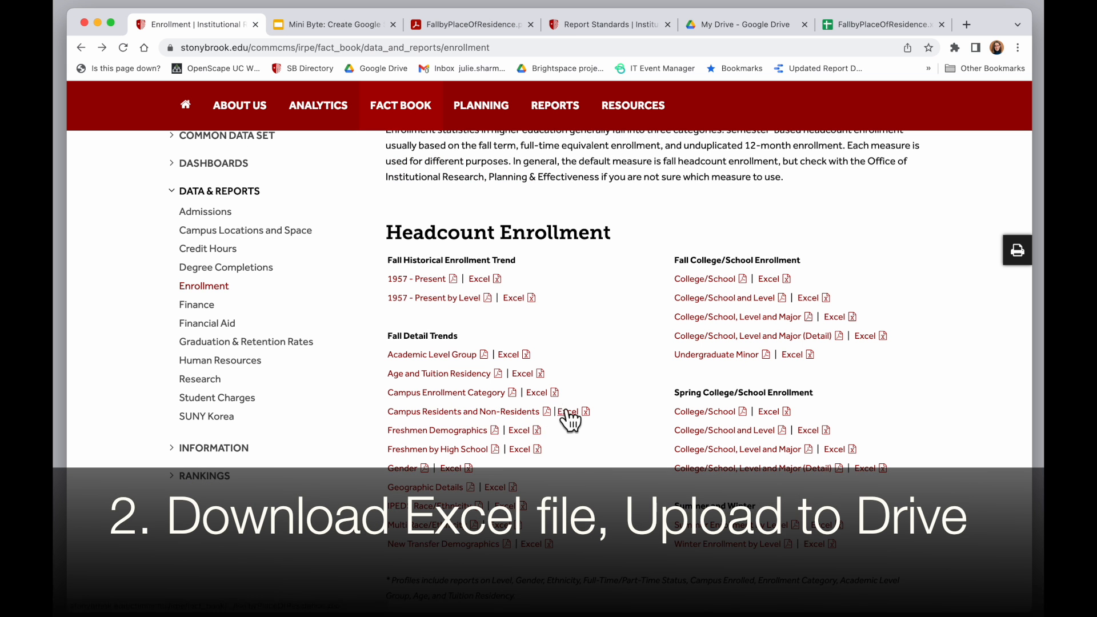
{"action": "left_click", "coordinate": [573, 413]}
{"action": "left_click", "coordinate": [129, 594]}
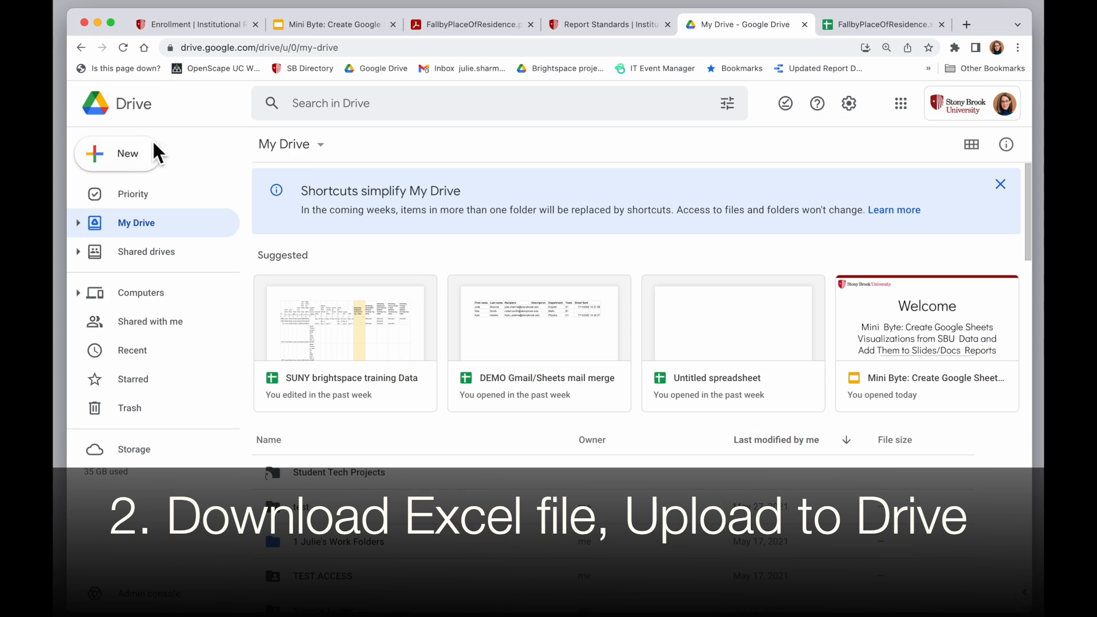
Create a folder named "SBU Fact book data" in My Drive on Google Drive.
{"action": "left_click", "coordinate": [122, 152]}
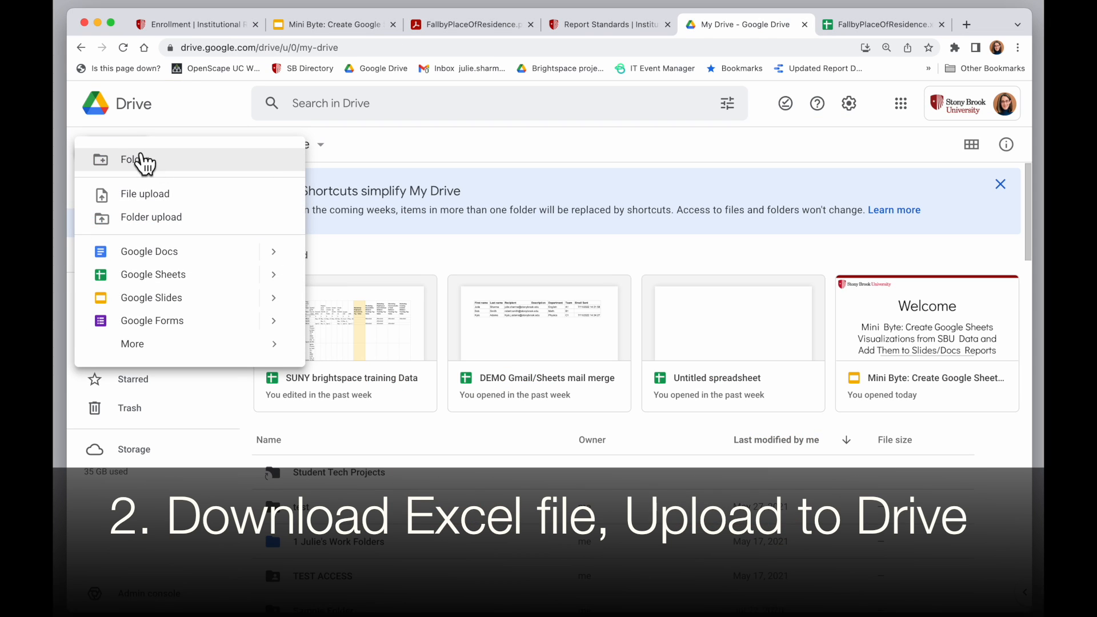
{"action": "left_click", "coordinate": [178, 161]}
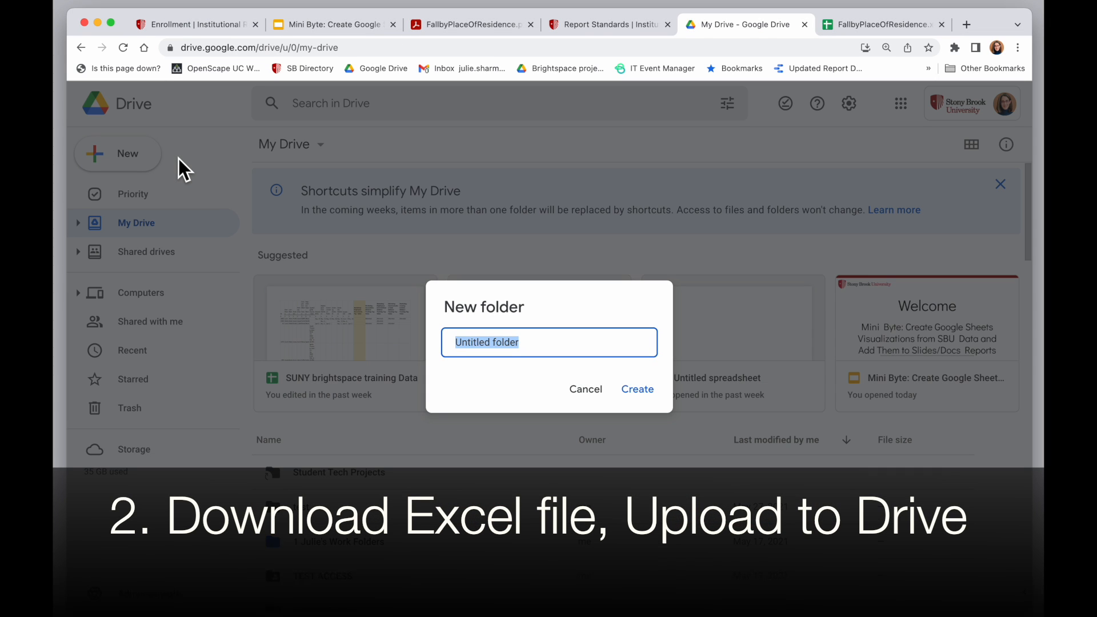
{"action": "type", "text": "SBU Fact bo"}
{"action": "key", "text": "BackSpace"}
{"action": "key", "text": "BackSpace"}
{"action": "type", "text": "book data"}
{"action": "left_click", "coordinate": [640, 391]}
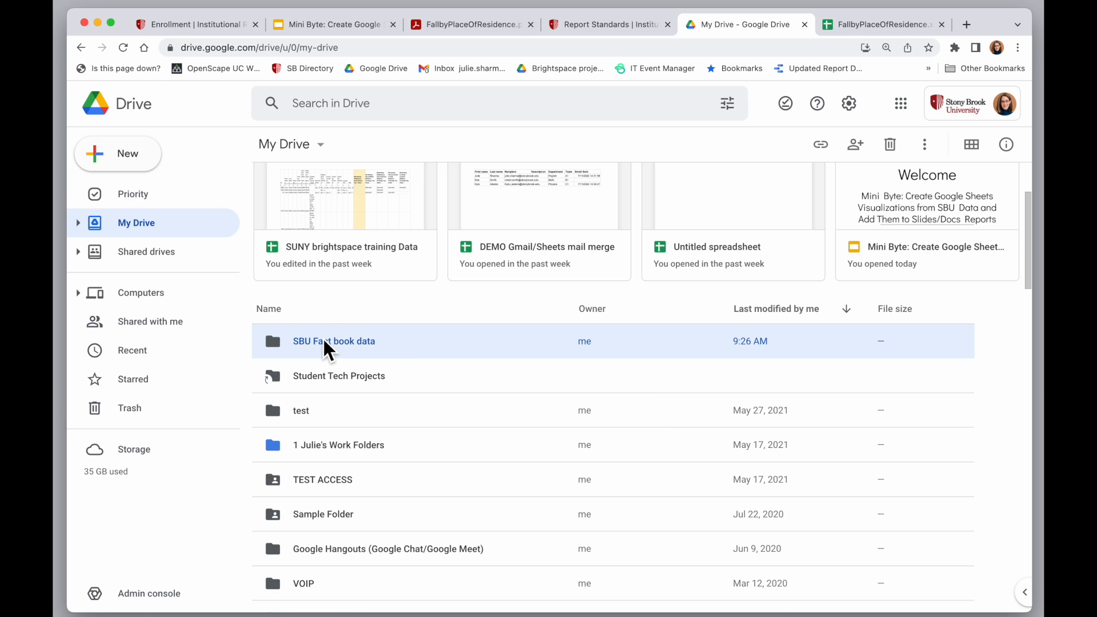
Upload FallbyPlaceOfResidence (1).xlsx from Downloads into the SBU Fact book data folder and open it in Google Sheets.
{"action": "double_click", "coordinate": [324, 341]}
{"action": "left_click", "coordinate": [128, 160]}
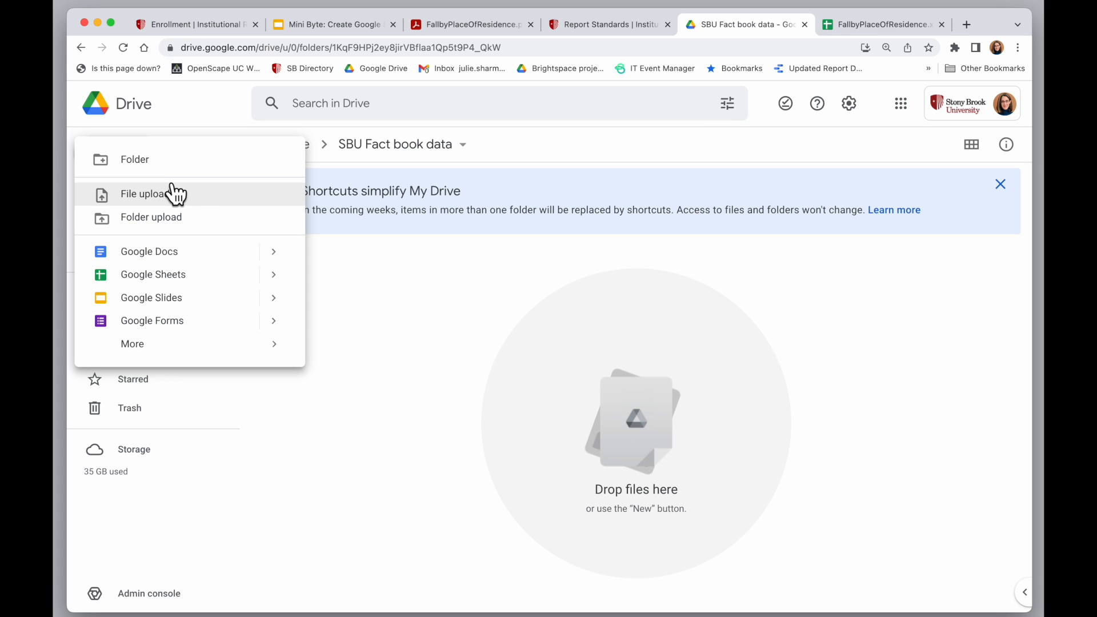
{"action": "left_click", "coordinate": [175, 195]}
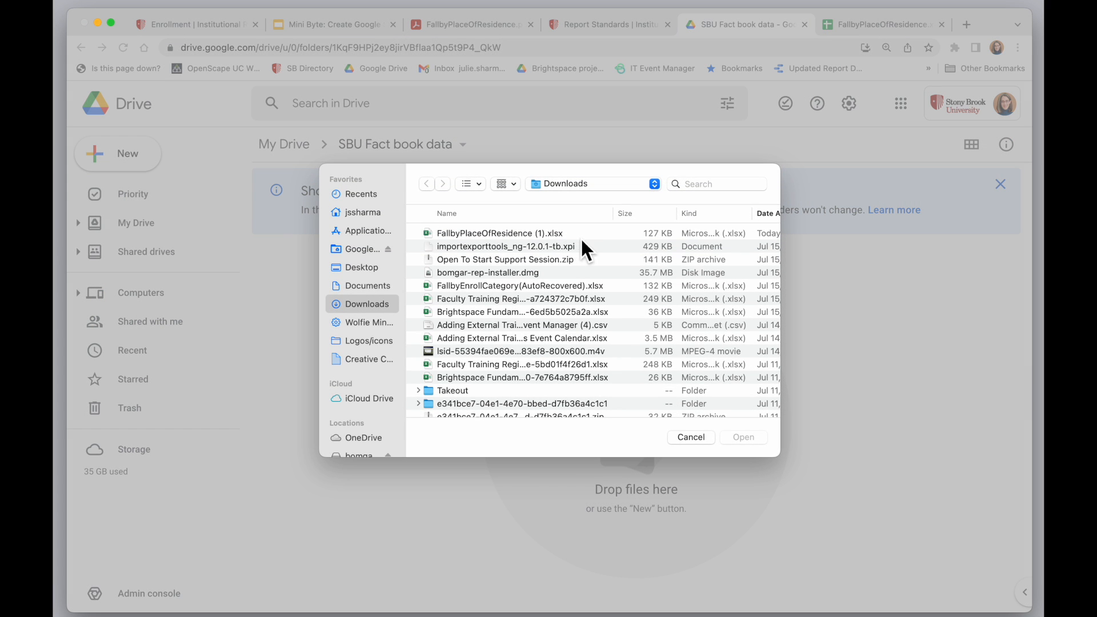
{"action": "double_click", "coordinate": [492, 232]}
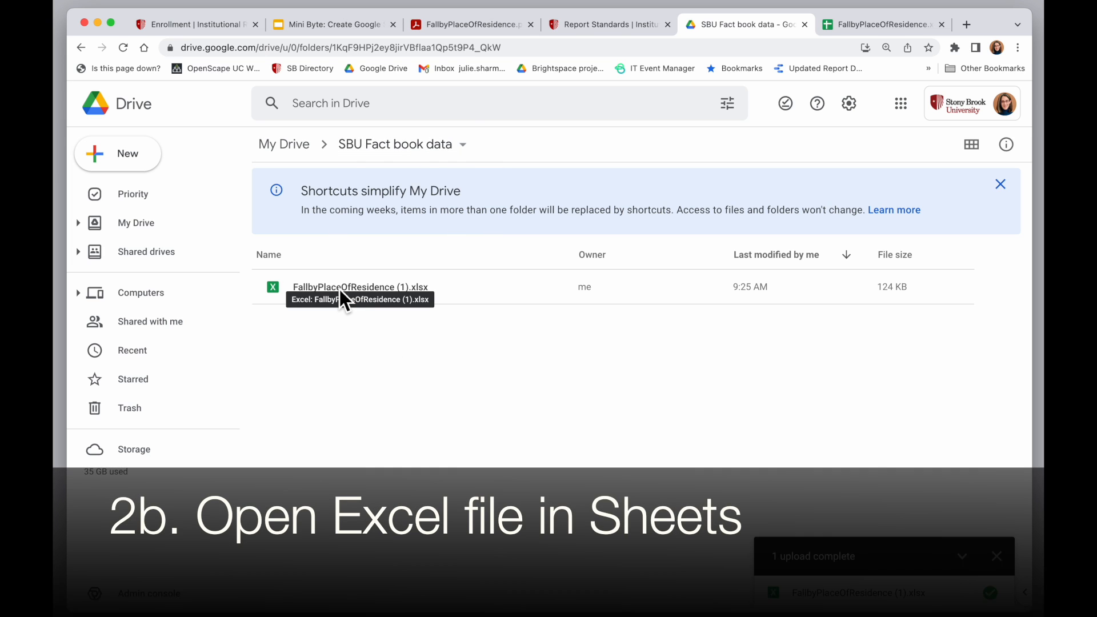
{"action": "double_click", "coordinate": [339, 289]}
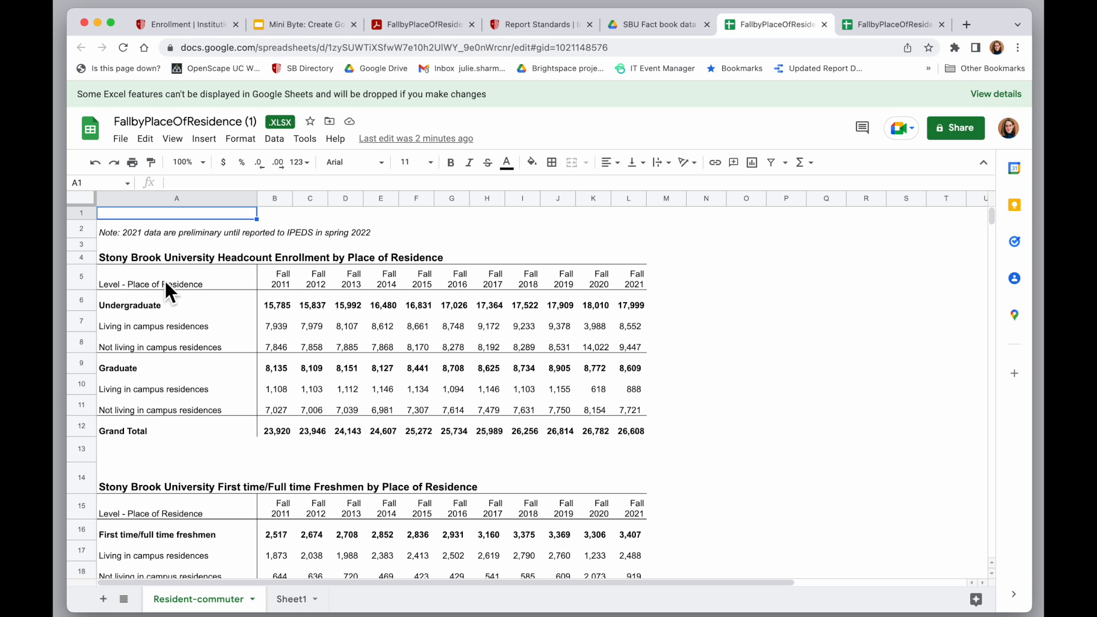
Insert a chart from the headcount table A5:L12, accepting the loss of unsupported Excel elements, and move it toward the right of the table.
{"action": "left_click", "coordinate": [122, 279]}
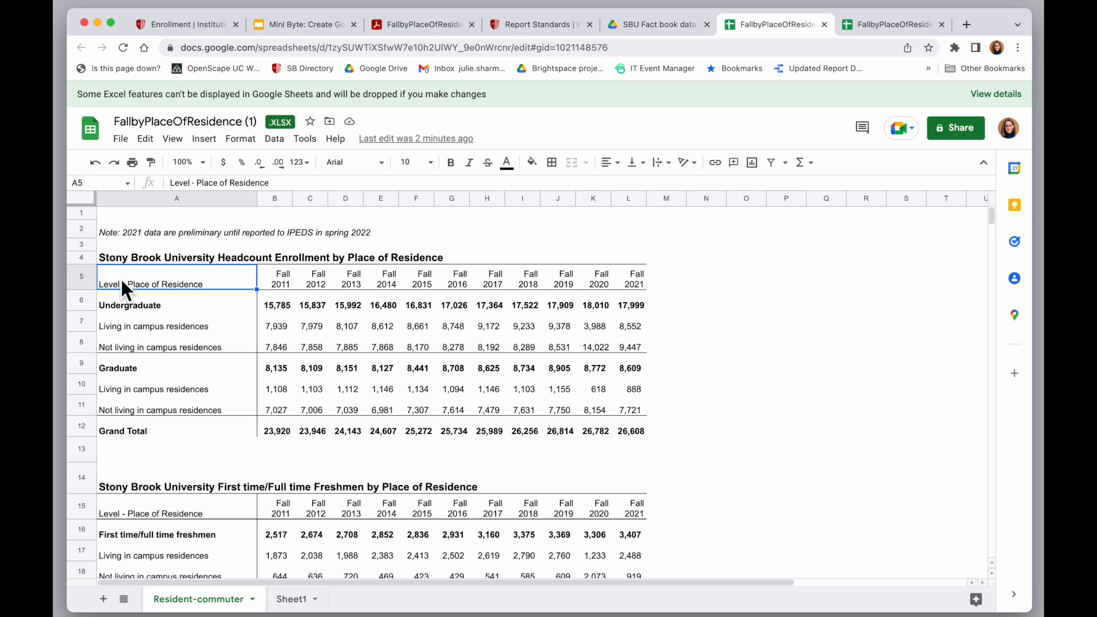
{"action": "left_click", "coordinate": [173, 303]}
{"action": "left_click", "coordinate": [133, 271]}
{"action": "left_click_drag", "start_coordinate": [133, 280], "coordinate": [633, 409]}
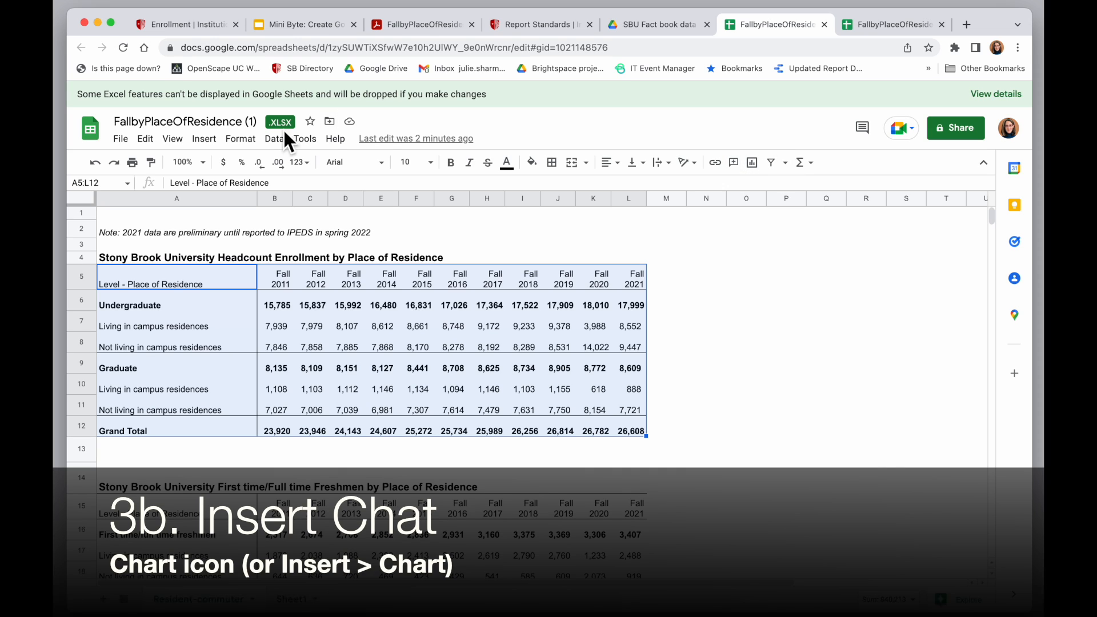
{"action": "left_click", "coordinate": [205, 140]}
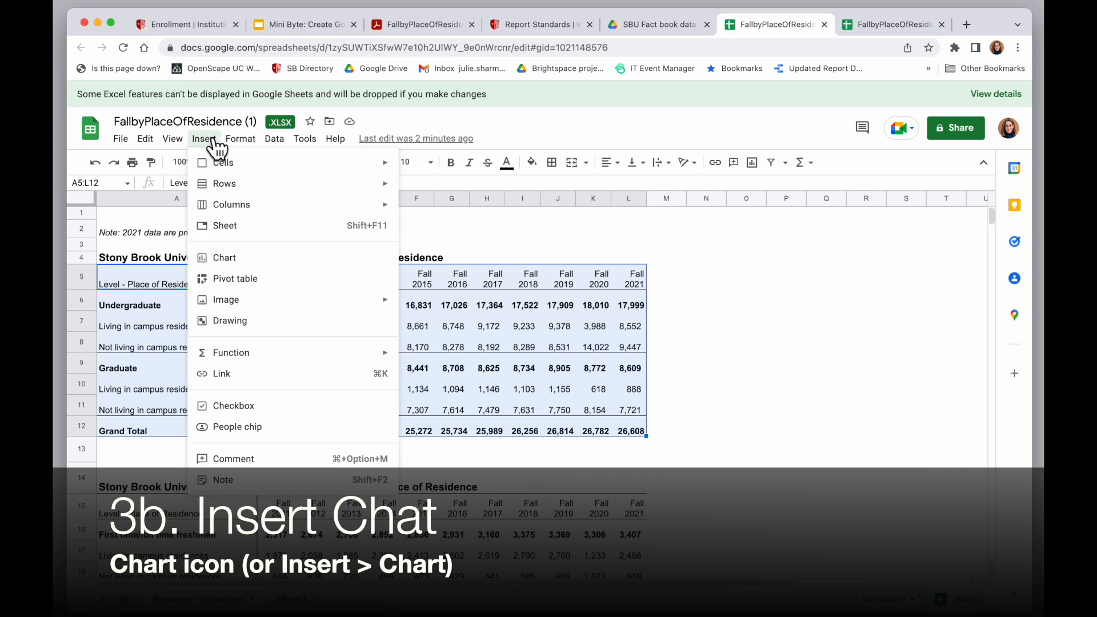
{"action": "left_click", "coordinate": [309, 260]}
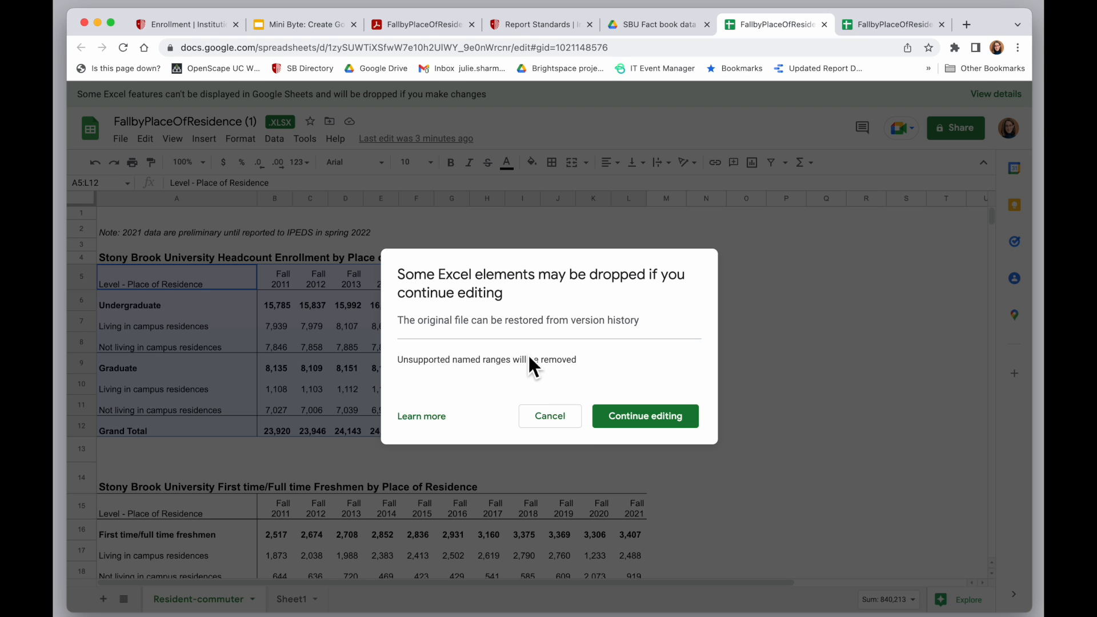
{"action": "left_click", "coordinate": [647, 418]}
{"action": "left_click", "coordinate": [600, 275]}
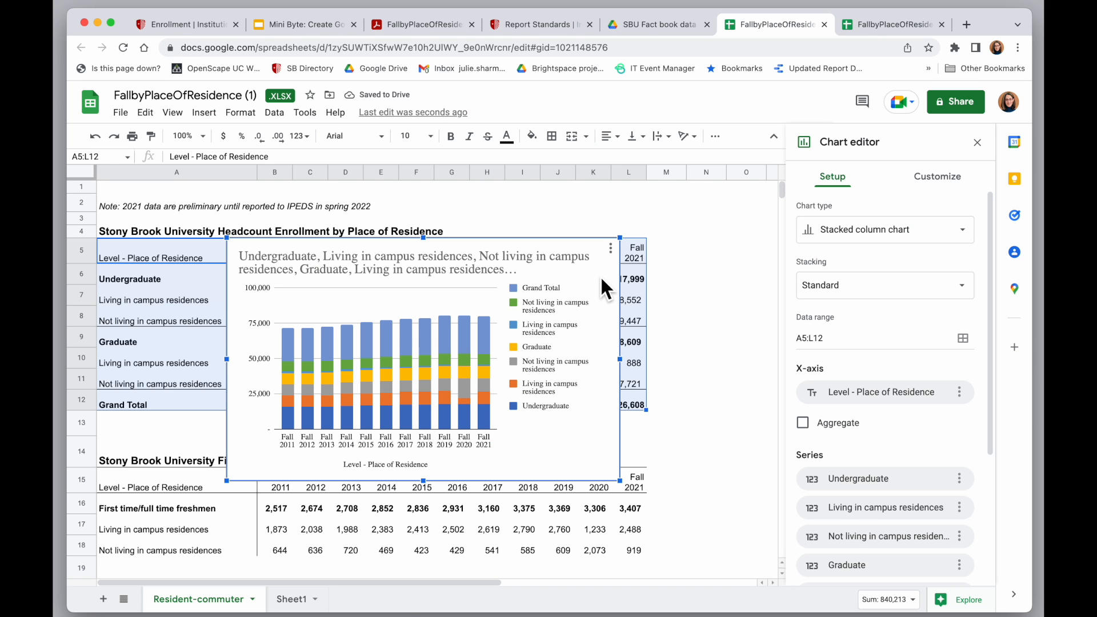
{"action": "left_click_drag", "start_coordinate": [600, 275], "coordinate": [730, 254]}
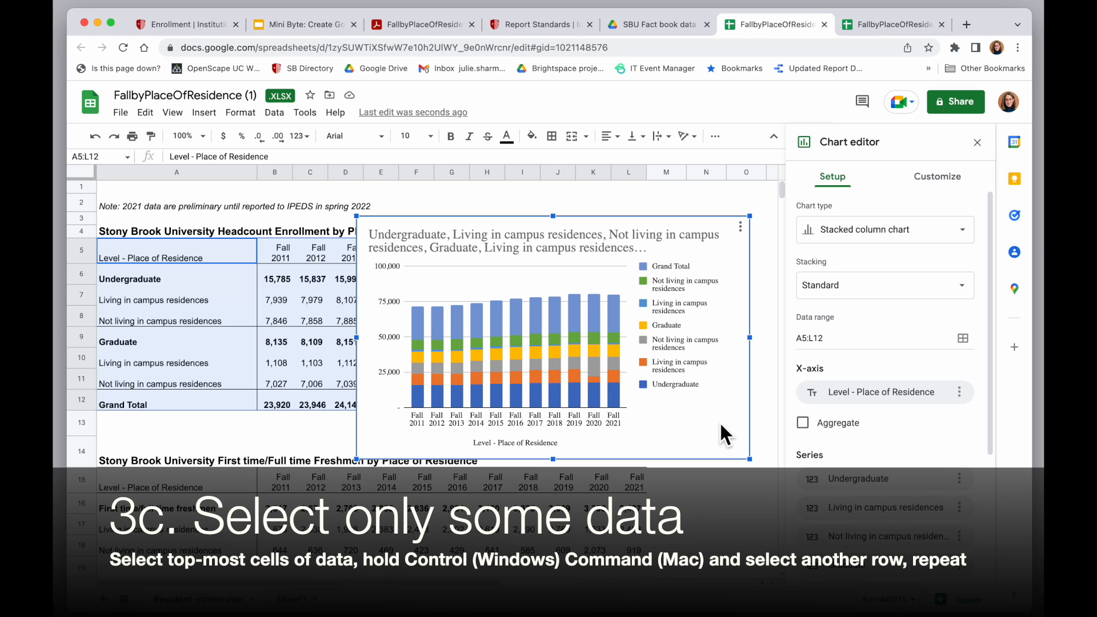
Delete the chart built from the whole headcount table and clear the cell selection.
{"action": "left_click", "coordinate": [739, 227]}
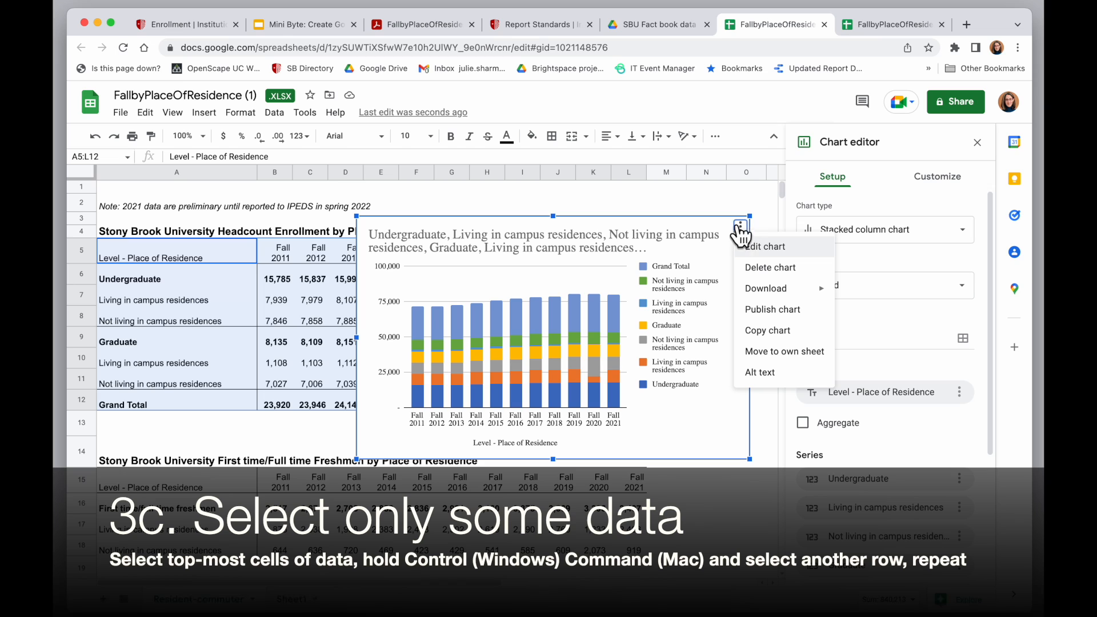
{"action": "left_click", "coordinate": [760, 269]}
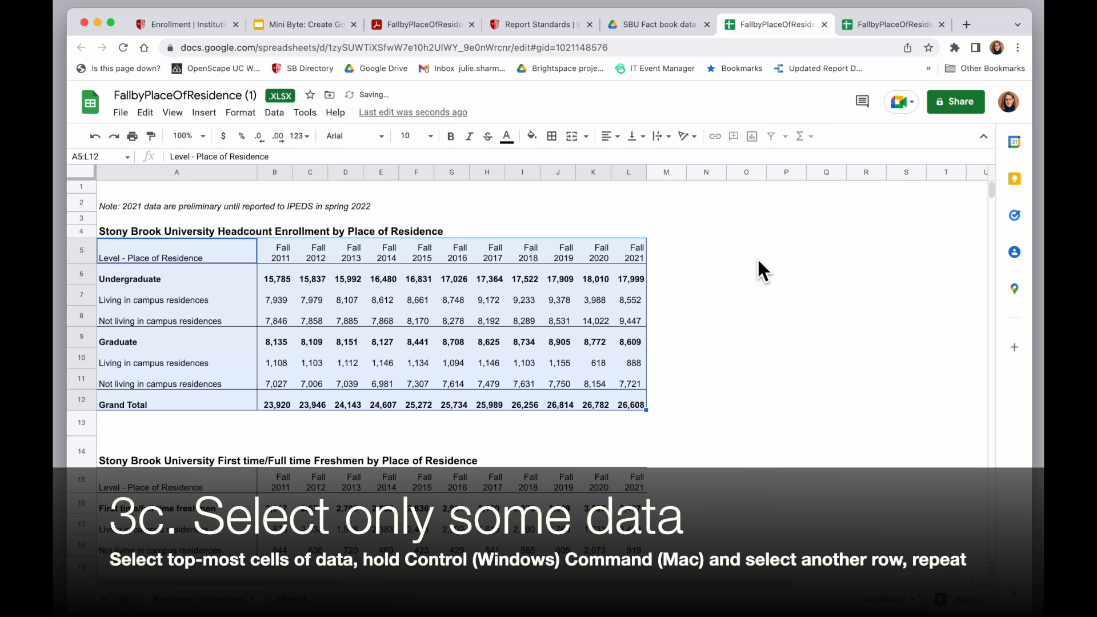
{"action": "left_click", "coordinate": [718, 346]}
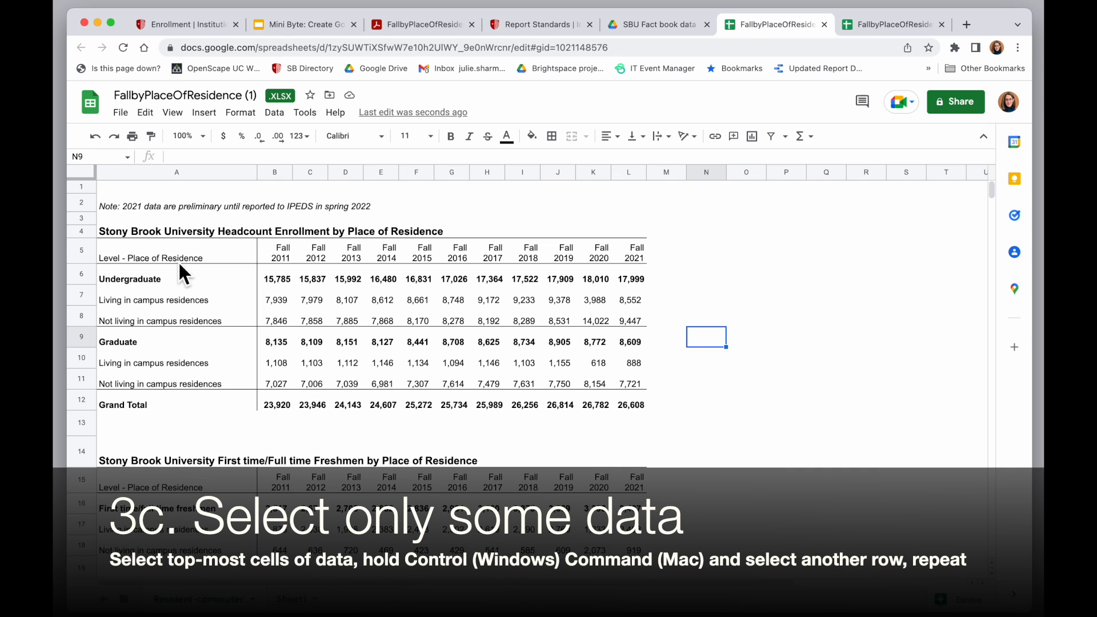
Insert a chart from only the header row A5:L5 and the undergraduate residence rows A7:L8, and move it farther right over the sheet.
{"action": "left_click", "coordinate": [131, 255]}
{"action": "key", "text": "Down"}
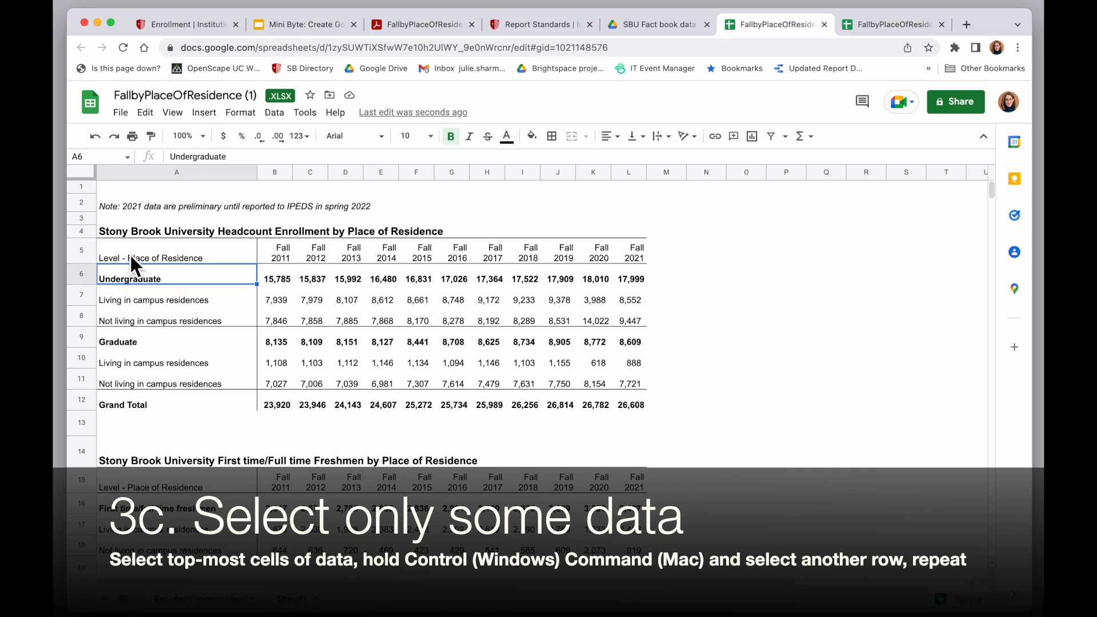
{"action": "left_click", "coordinate": [131, 256]}
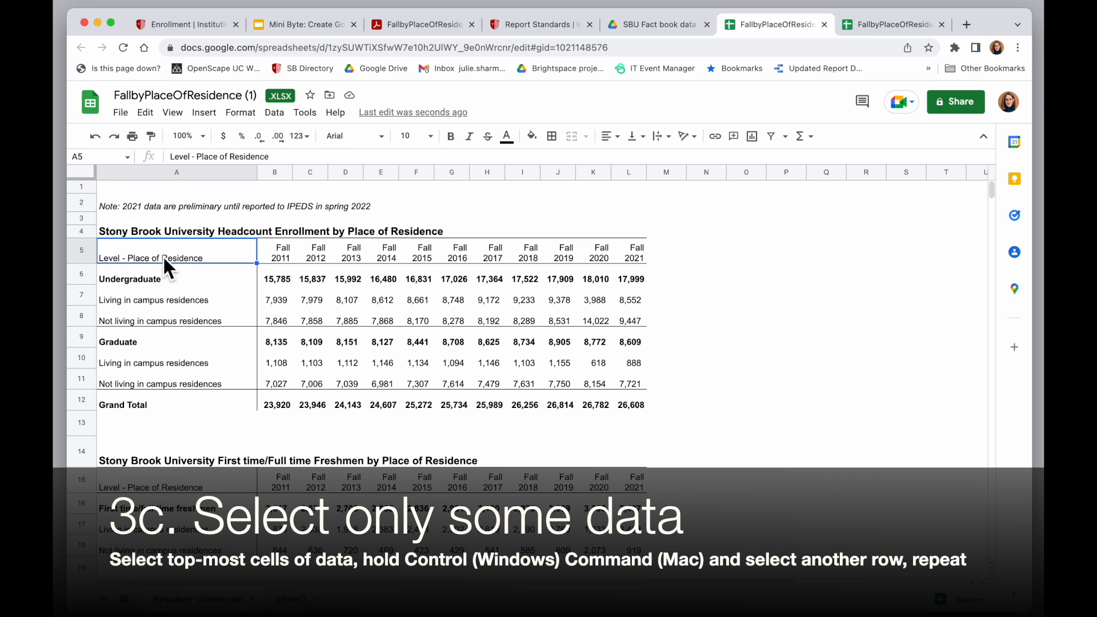
{"action": "left_click", "coordinate": [169, 278]}
{"action": "left_click_drag", "start_coordinate": [169, 257], "coordinate": [640, 255]}
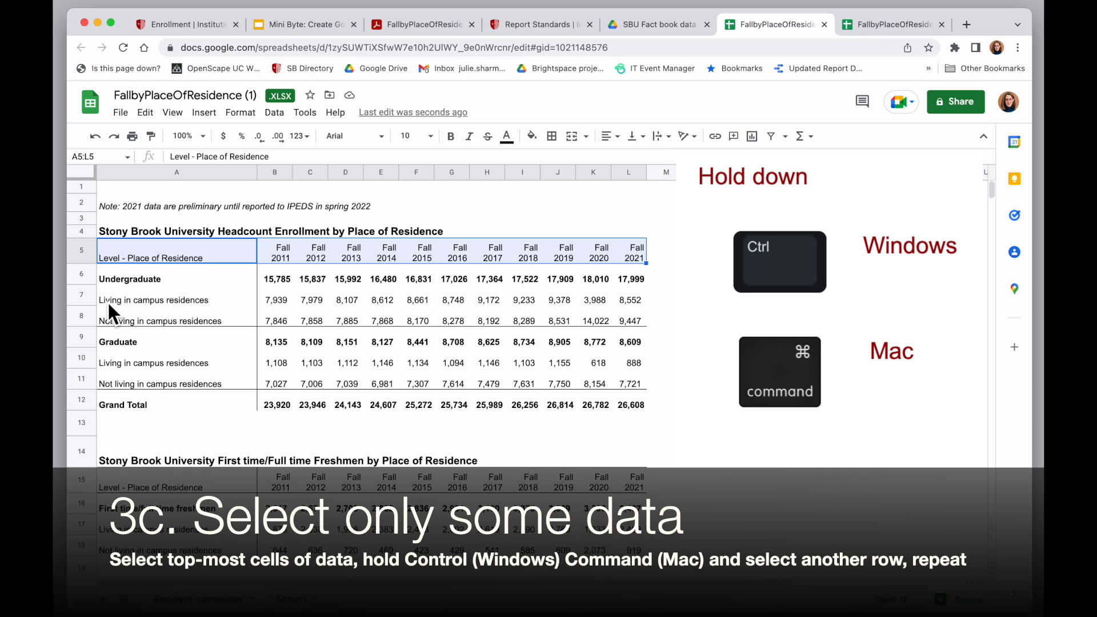
{"action": "left_click_drag", "start_coordinate": [109, 301], "coordinate": [628, 297]}
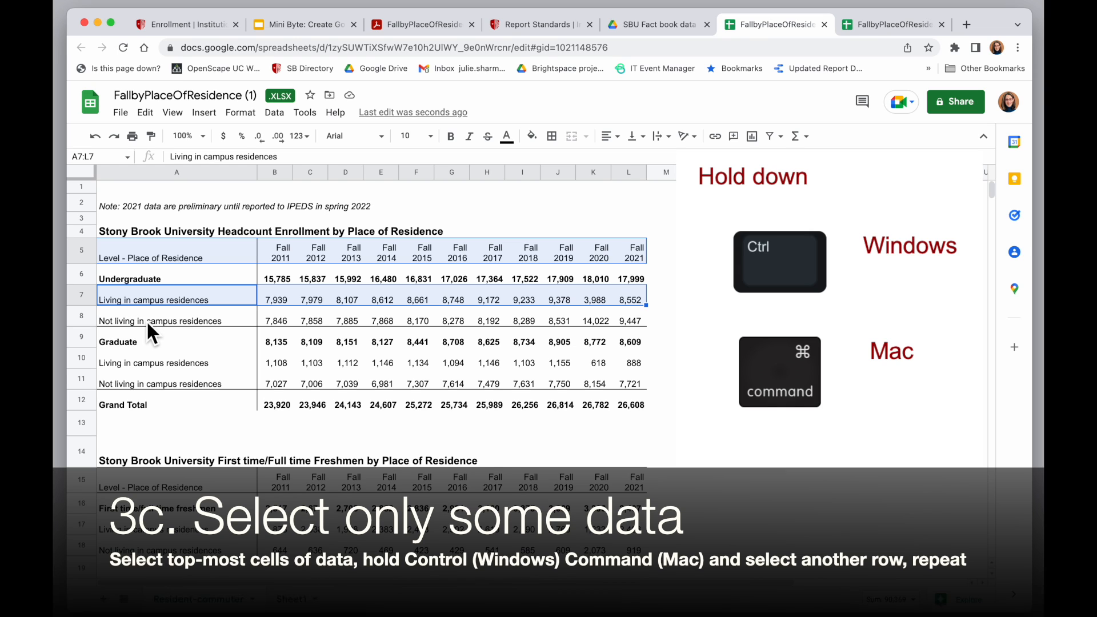
{"action": "left_click_drag", "start_coordinate": [130, 319], "coordinate": [635, 314]}
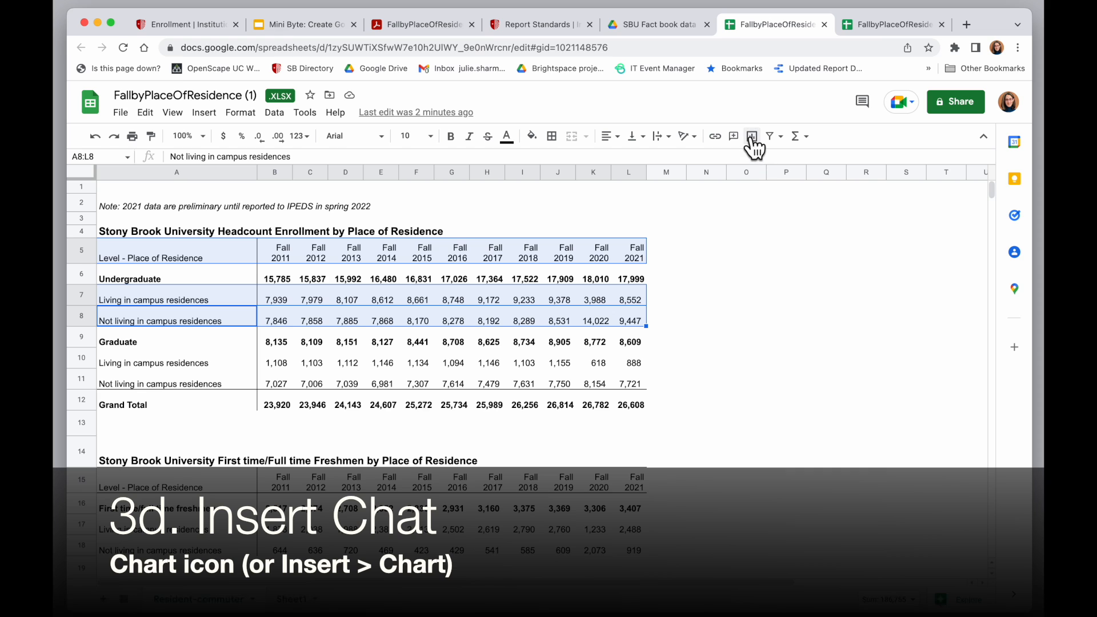
{"action": "left_click", "coordinate": [752, 140]}
{"action": "left_click_drag", "start_coordinate": [593, 258], "coordinate": [732, 260]}
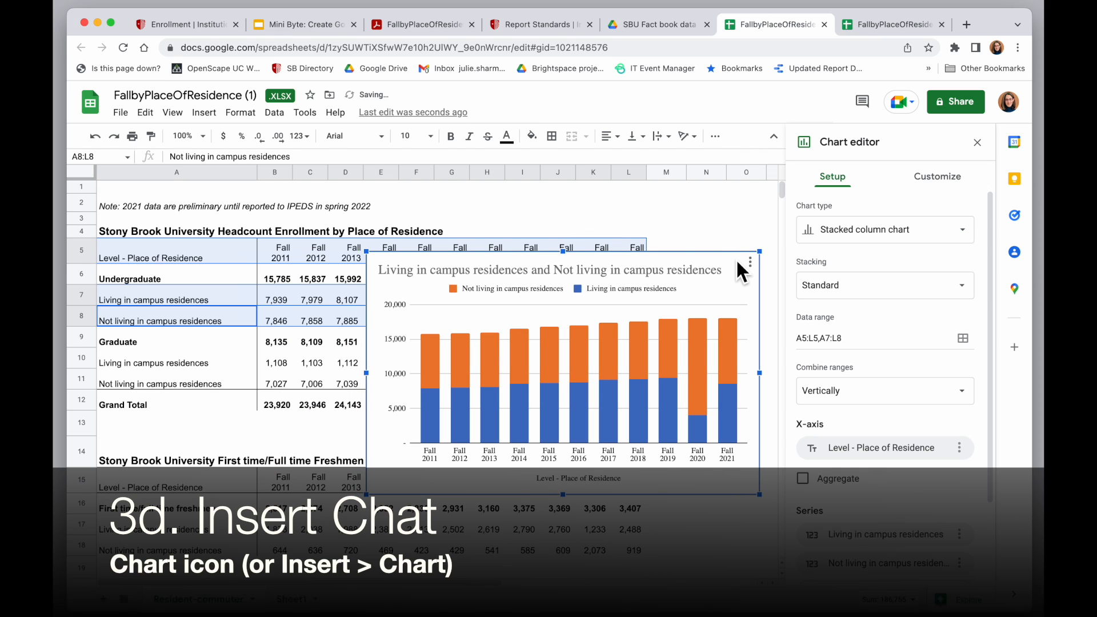